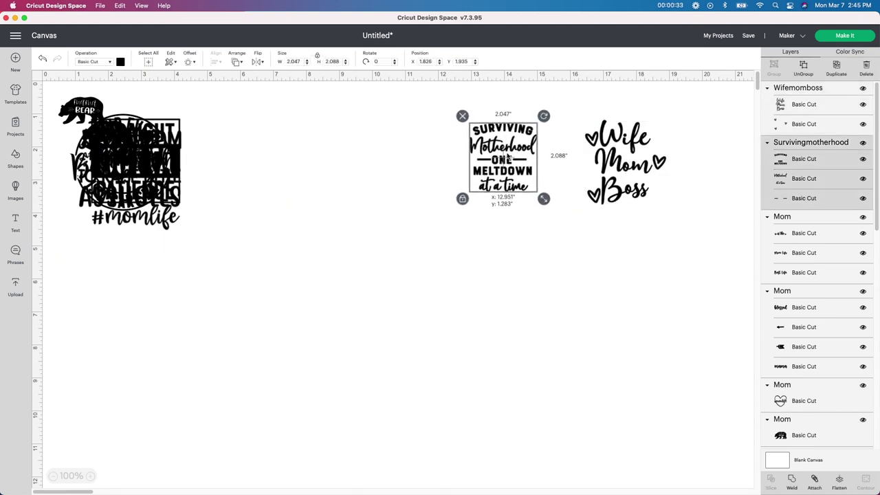
Spread the stacked mom-themed designs apart across the canvas so that none overlap
drag(138, 172, 335, 287)
drag(146, 153, 476, 286)
click(114, 137)
click(76, 114)
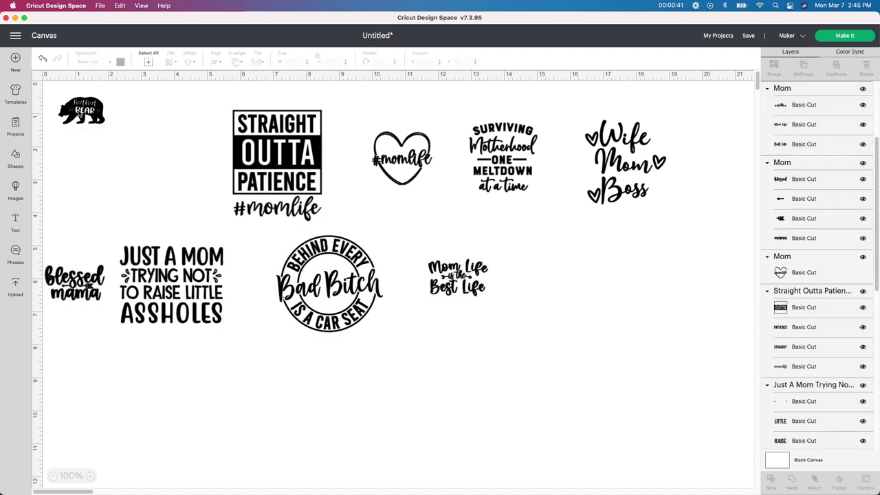
Enlarge the Mama Bear design to about 4.6 inches wide and shift it slightly
click(81, 110)
drag(112, 132, 182, 194)
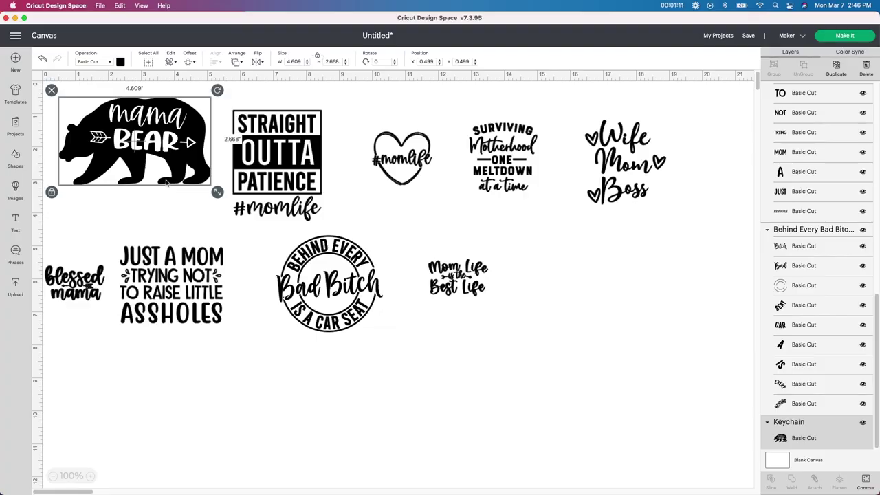
drag(172, 175, 175, 180)
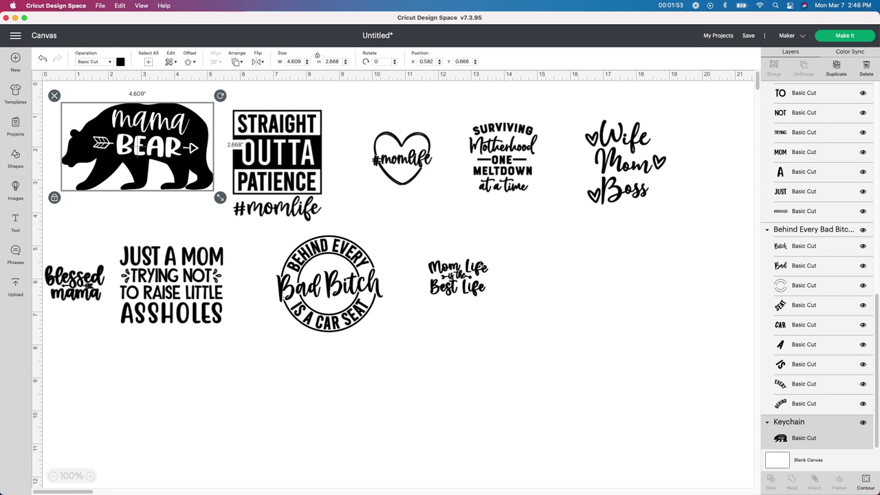
Move all the other designs away from Mama Bear to clear working space beside and below it
drag(458, 278, 628, 332)
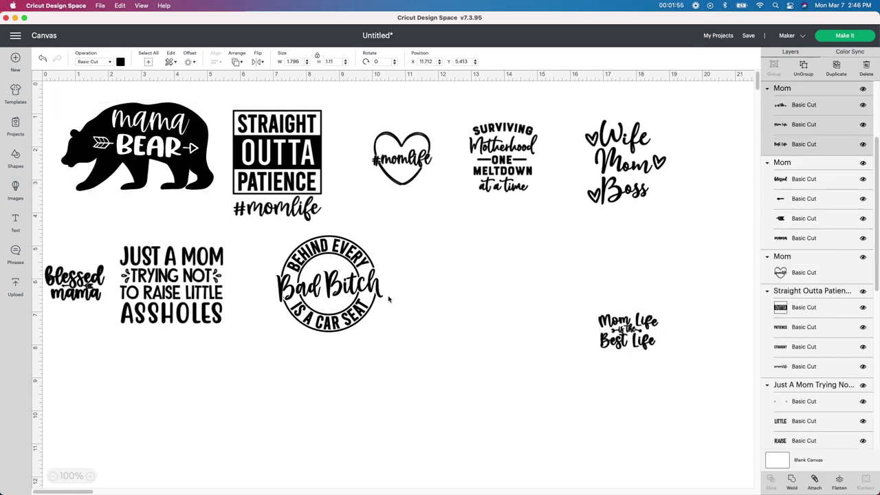
drag(597, 157, 658, 159)
drag(523, 160, 626, 150)
drag(406, 159, 523, 136)
drag(304, 162, 616, 424)
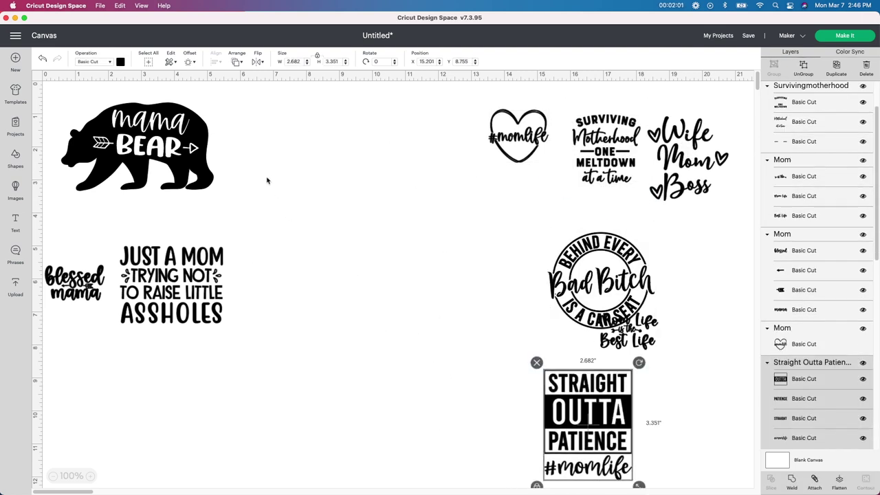
drag(218, 283, 530, 313)
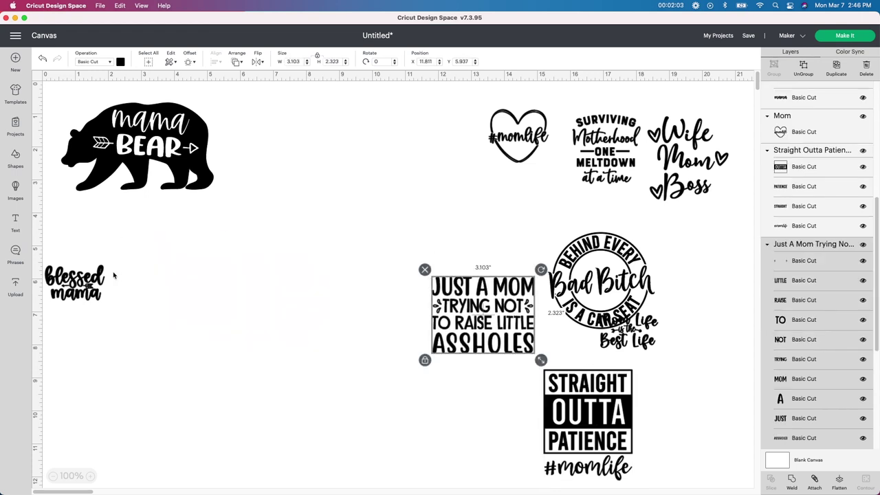
drag(85, 293, 137, 410)
Reposition the Mama Bear design slightly and set its width to 5 inches with proportions locked
drag(173, 171, 179, 182)
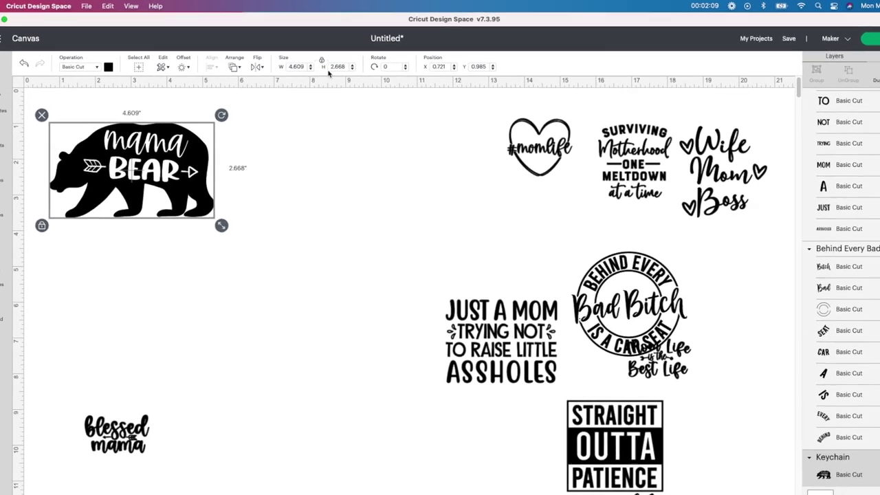
click(295, 67)
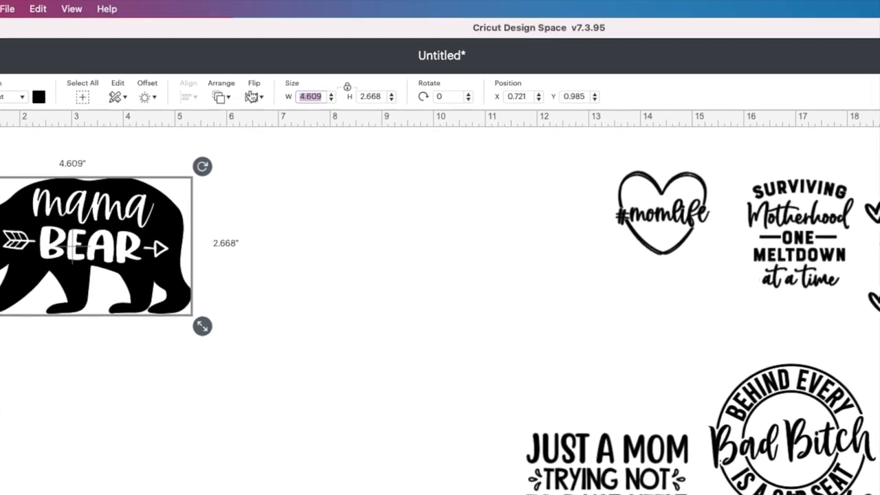
text(5)
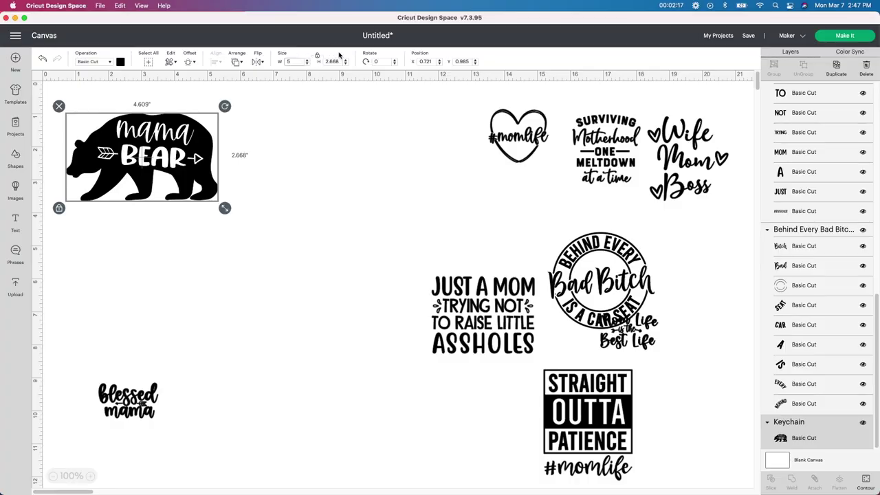
key(Return)
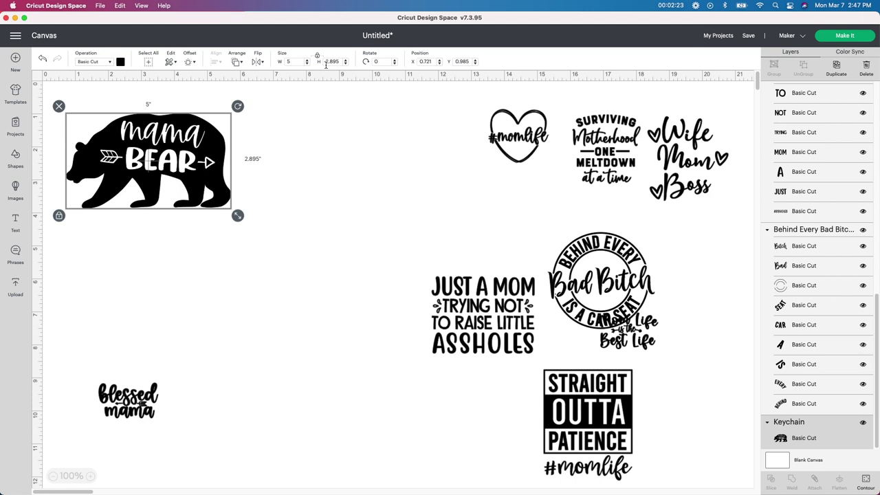
Try an unlocked-proportion height of 5 inches on the Mama Bear design and undo it
click(317, 56)
click(342, 61)
text(5)
key(Return)
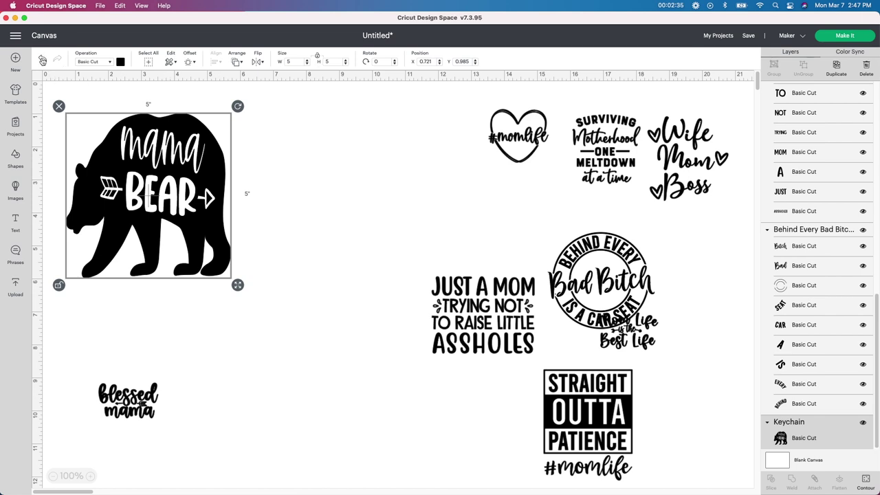
click(42, 59)
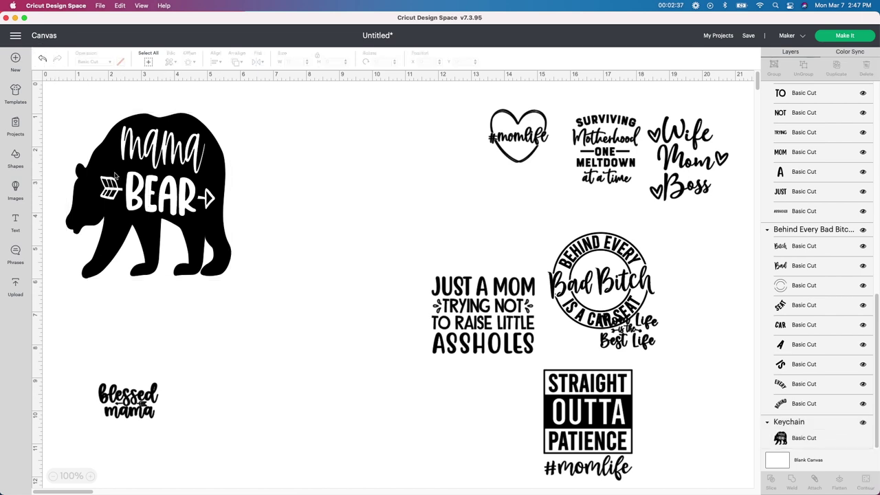
click(153, 159)
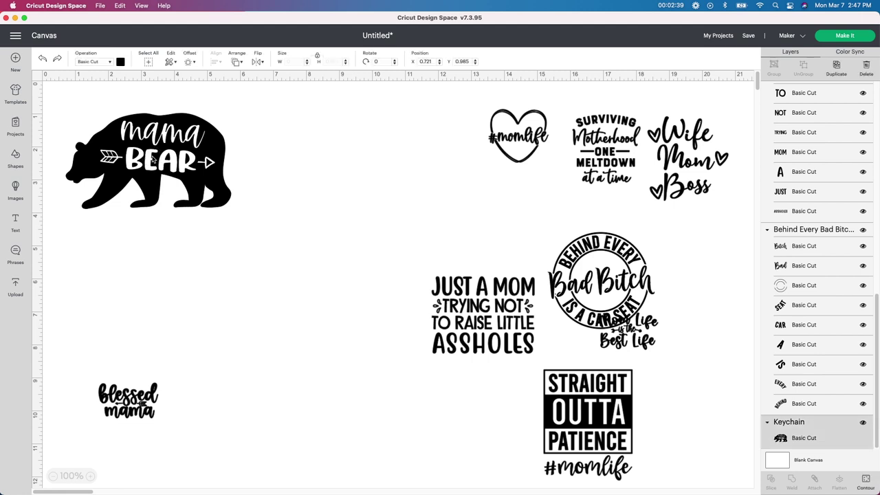
Move Mama Bear into the canvas's upper-left corner and place Blessed Mama below it at 5 inches wide
drag(152, 159, 147, 136)
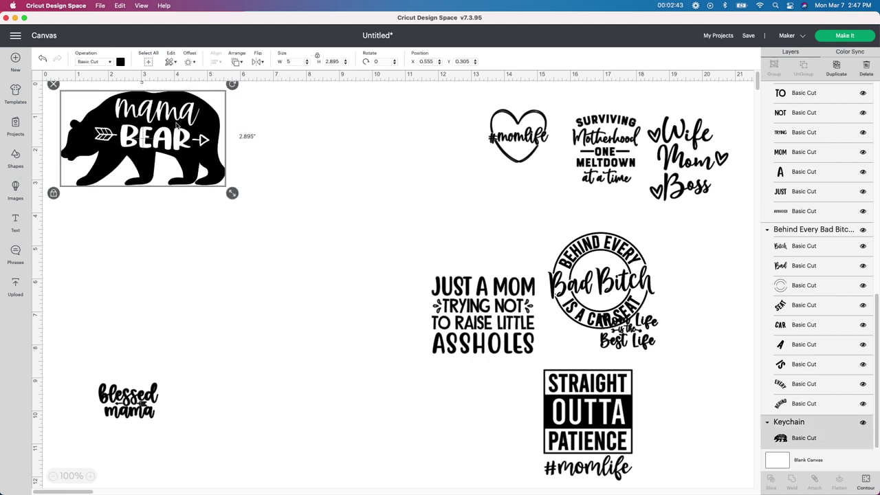
drag(146, 403, 188, 262)
click(300, 61)
text(5)
key(Return)
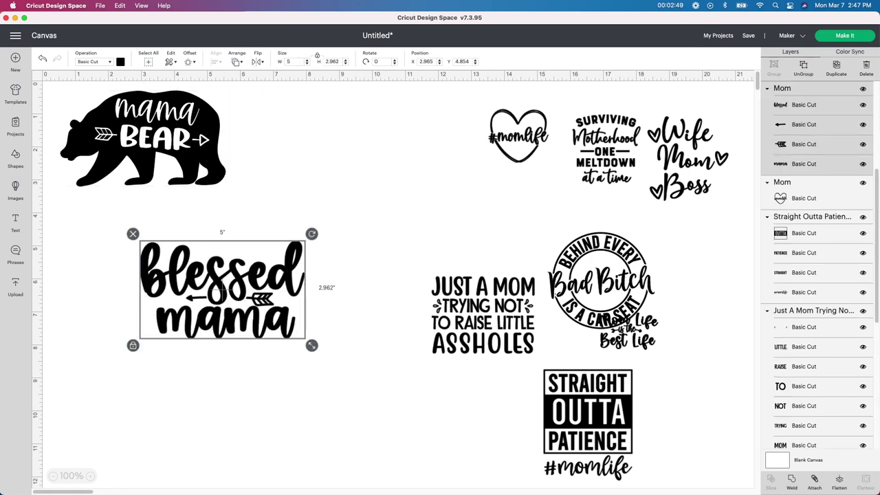
drag(213, 275, 164, 249)
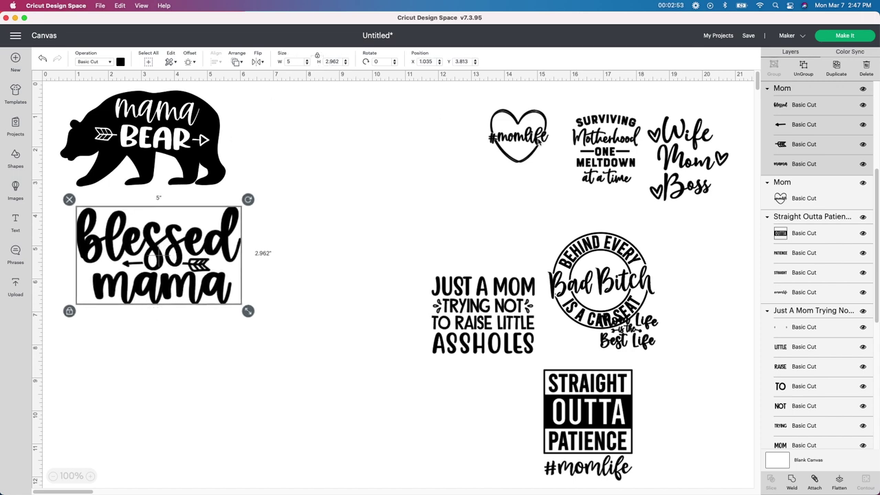
Bring the #momlife heart design into the free space beside Mama Bear and set its width to 5 inches
drag(530, 138, 326, 133)
double_click(302, 61)
text(5)
key(Return)
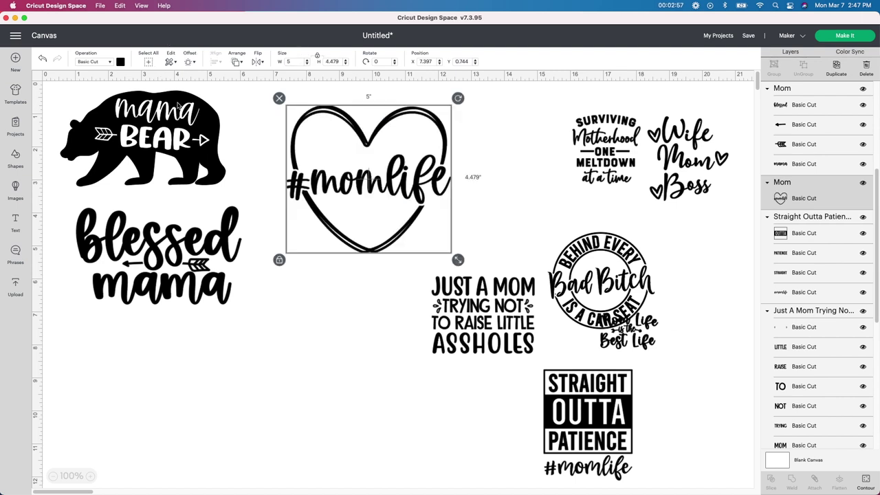
Fit Blessed Mama and the #momlife heart closely around Mama Bear, and bring the Just a Mom design below the heart
drag(485, 347, 346, 387)
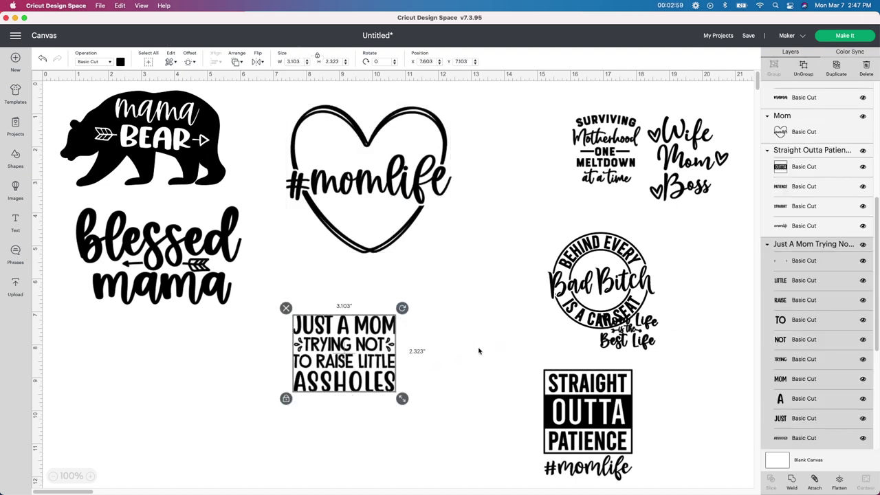
drag(149, 247, 137, 238)
drag(325, 185, 283, 169)
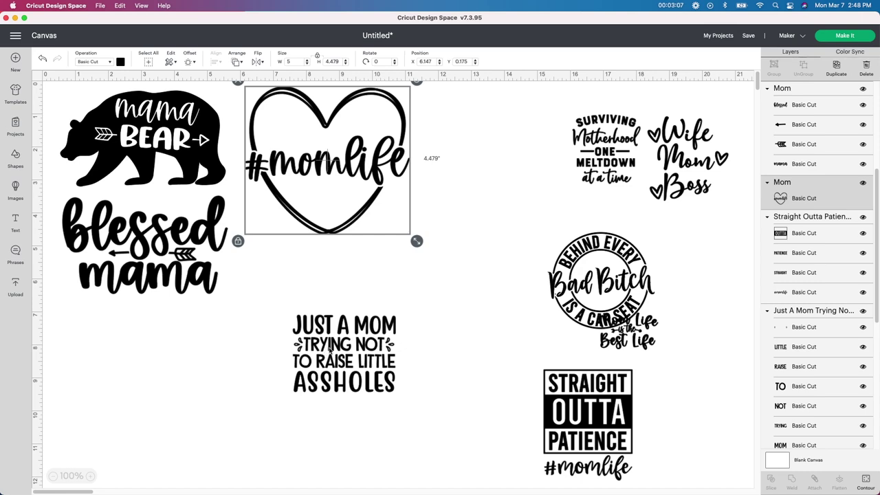
Resize the Just a Mom, Surviving Motherhood and circular car seat designs to 5 inches wide and arrange them around the placed designs
click(330, 351)
drag(344, 351, 157, 364)
drag(605, 148, 344, 350)
drag(392, 402, 440, 447)
drag(602, 282, 481, 117)
drag(543, 179, 599, 234)
Resize the Wife Mom Boss, Mom Life is the Best Life and Straight Outta Patience designs to 5 inches wide
click(688, 158)
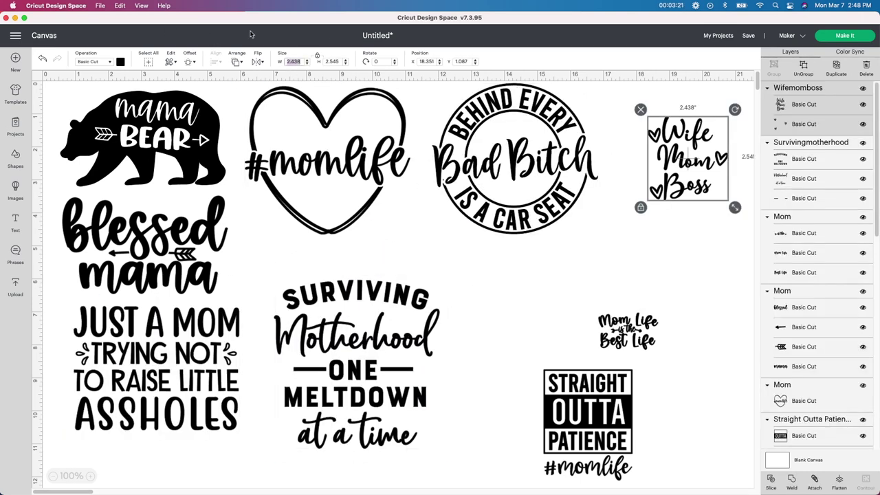
drag(735, 207, 818, 316)
click(628, 331)
drag(659, 349, 742, 371)
click(588, 413)
drag(633, 474, 708, 488)
Place Mom Life is the Best Life under the circular car seat design and move Wife Mom Boss beside that circle
click(605, 323)
drag(605, 324, 515, 292)
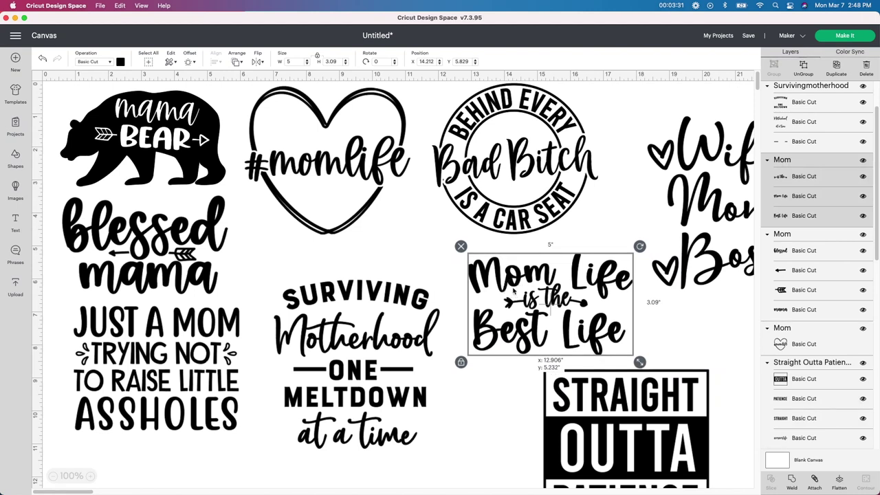
drag(714, 174, 688, 156)
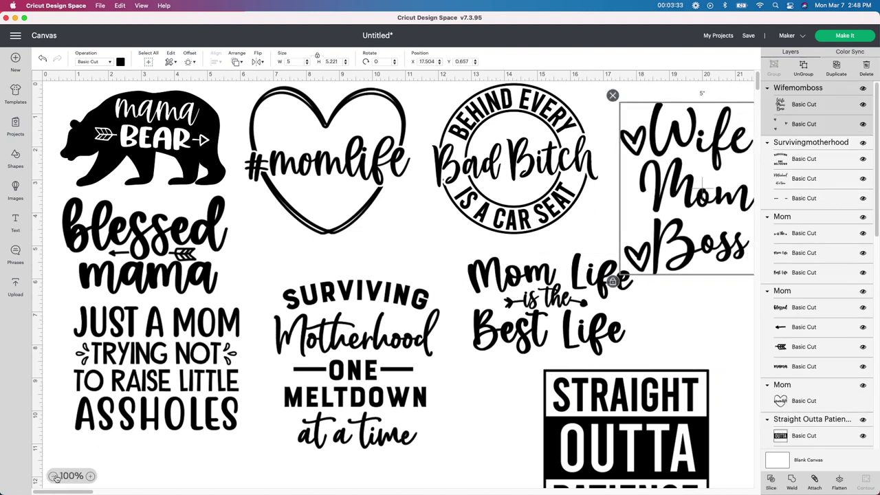
Move the Straight Outta Patience and Wife Mom Boss designs farther to the right to make room on the canvas
click(53, 475)
click(375, 316)
drag(531, 373, 717, 355)
drag(553, 178, 627, 178)
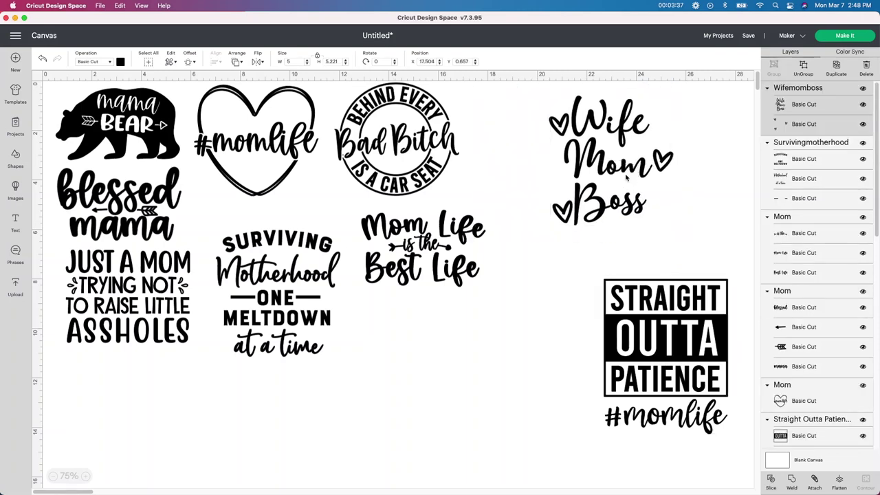
Space out the Mom Life, car seat, heart, Surviving Motherhood, Just a Mom and Blessed Mama designs with clear gaps
drag(433, 270, 495, 332)
drag(414, 170, 467, 185)
drag(300, 160, 331, 164)
drag(275, 296, 302, 306)
drag(156, 303, 145, 333)
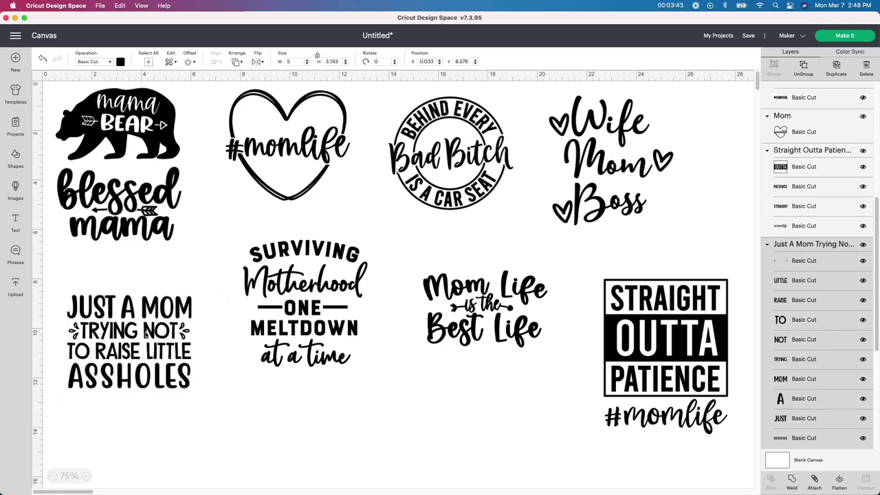
drag(142, 220, 154, 233)
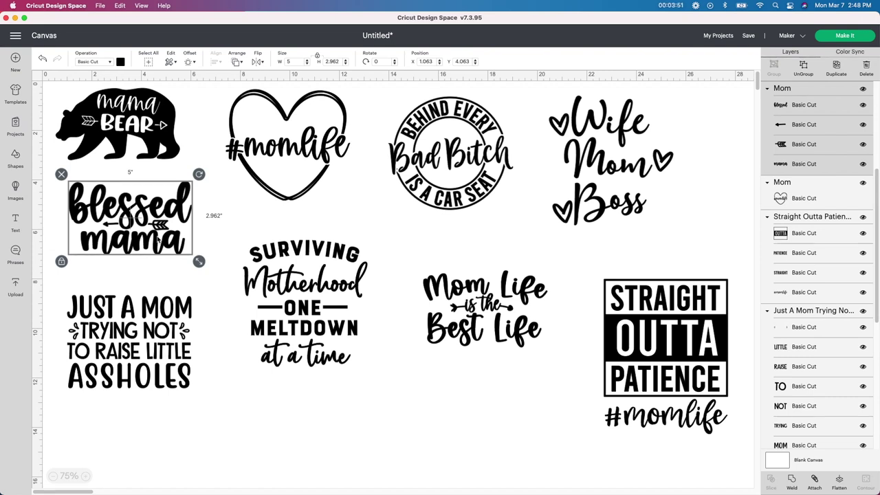
Weld the layers of the Blessed Mama design into one piece
click(150, 146)
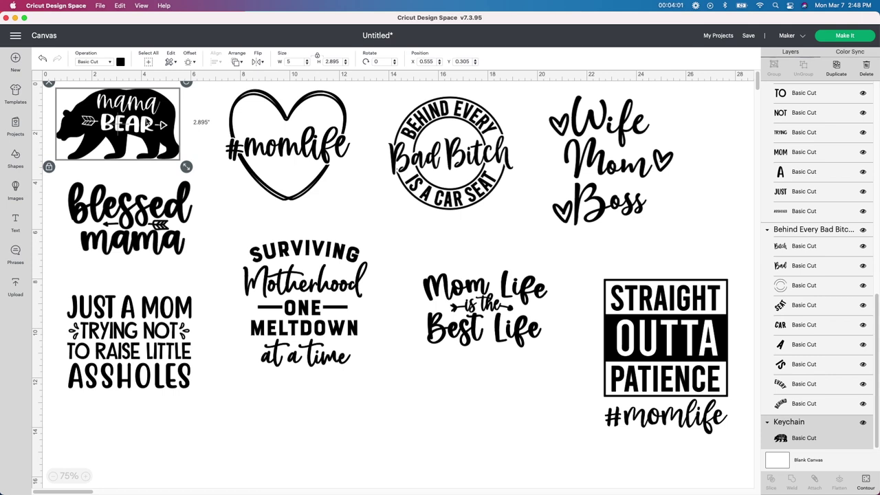
click(177, 243)
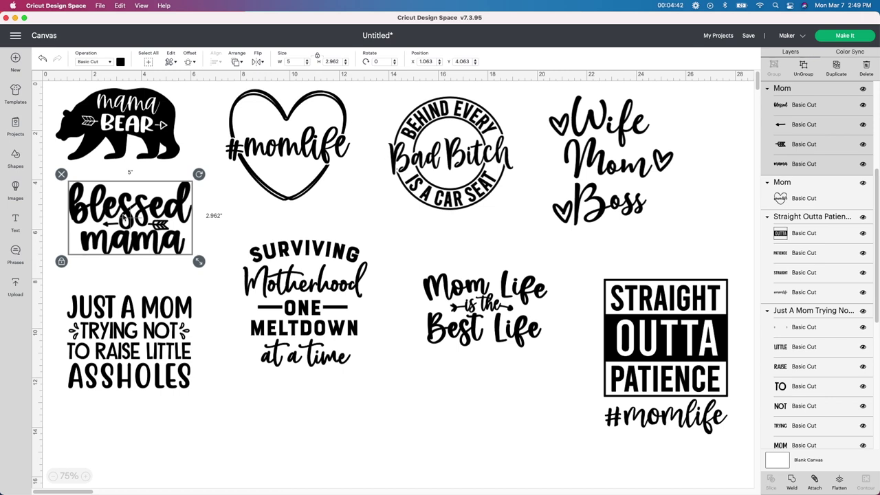
click(789, 478)
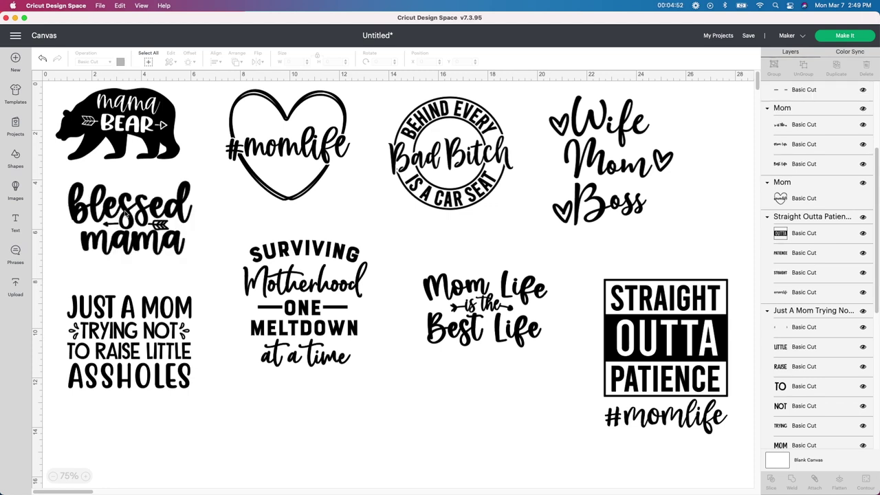
Move the Just a Mom design slightly up toward Blessed Mama and attach its layers together
drag(167, 338, 173, 322)
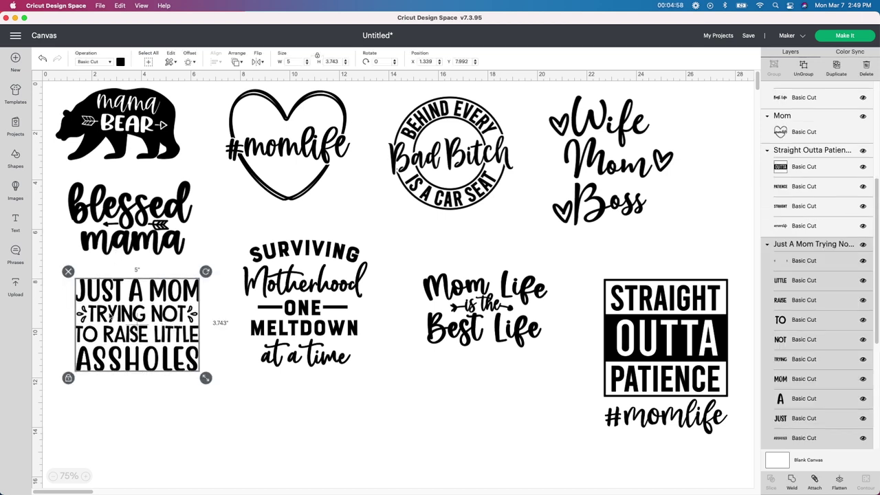
click(814, 481)
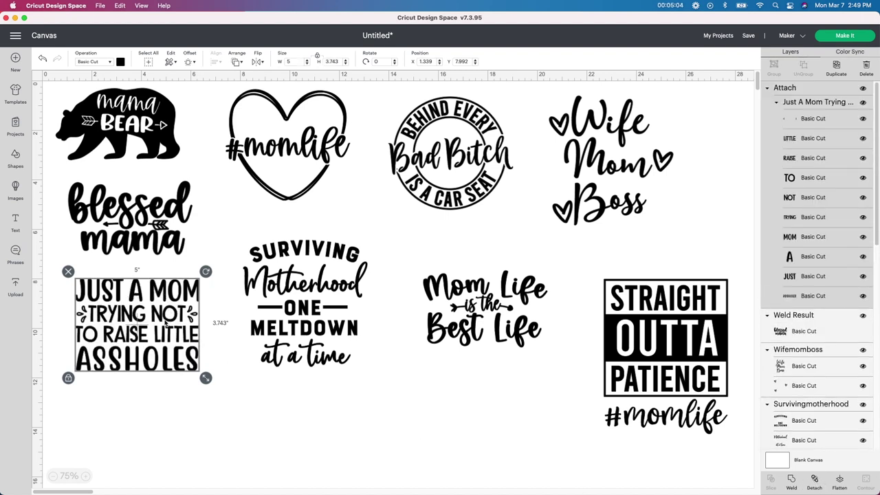
Weld the layers of the Surviving Motherhood design together
click(292, 168)
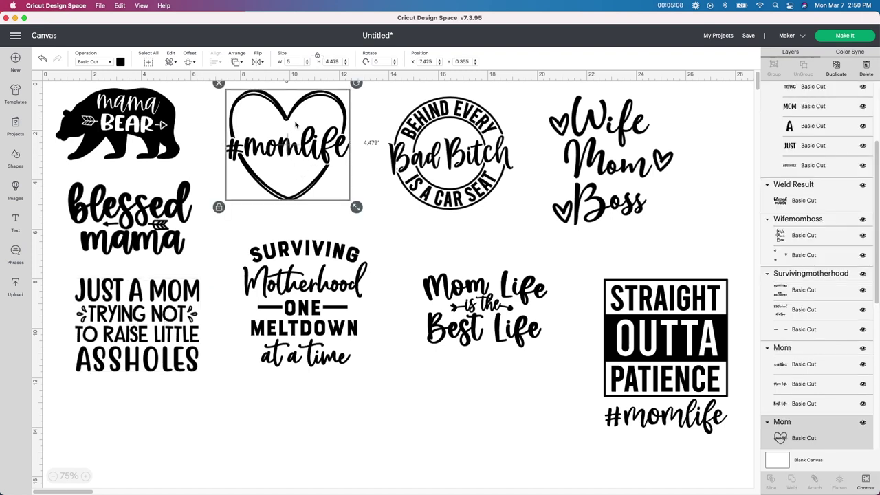
click(329, 290)
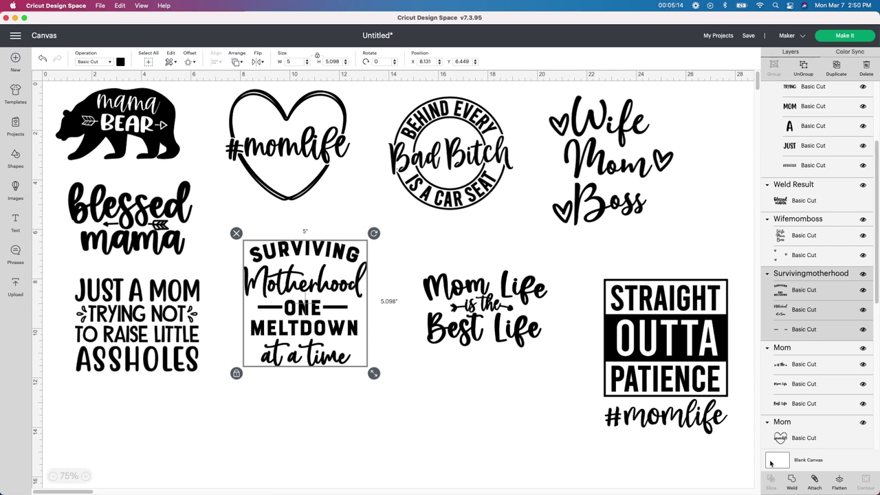
click(793, 487)
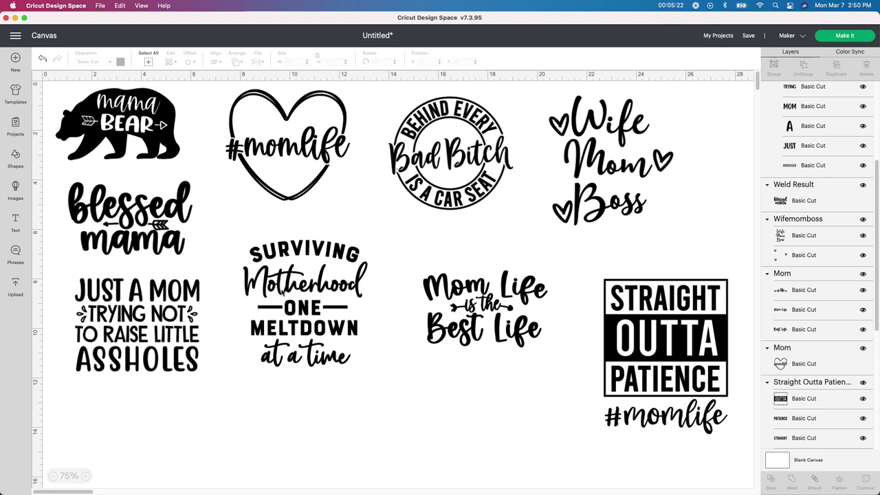
Weld the words and rings of the circular car seat design together
click(311, 311)
click(467, 162)
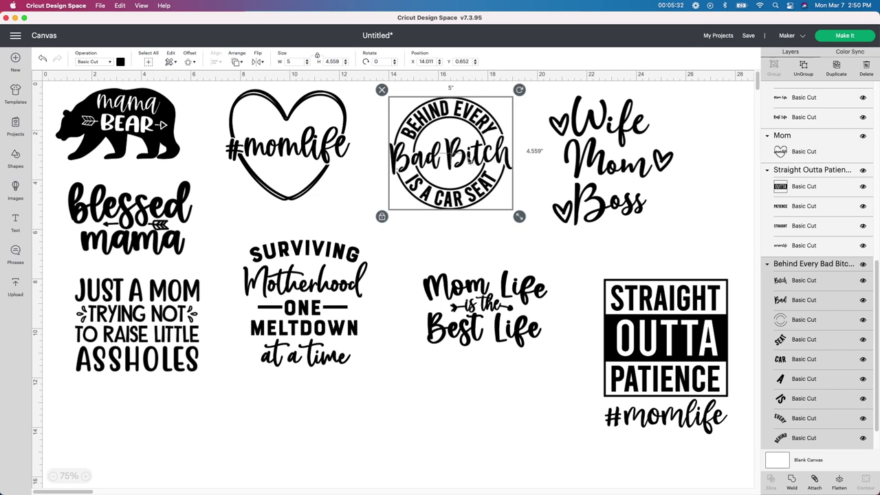
click(793, 483)
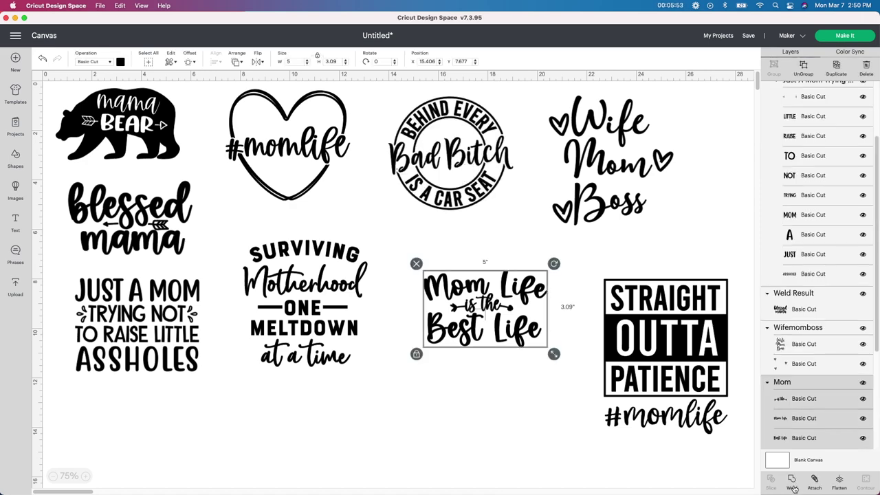
Join the layers of the Wife Mom Boss design and shift Straight Outta Patience about 0.6 inches up and toward Mom Life
click(602, 205)
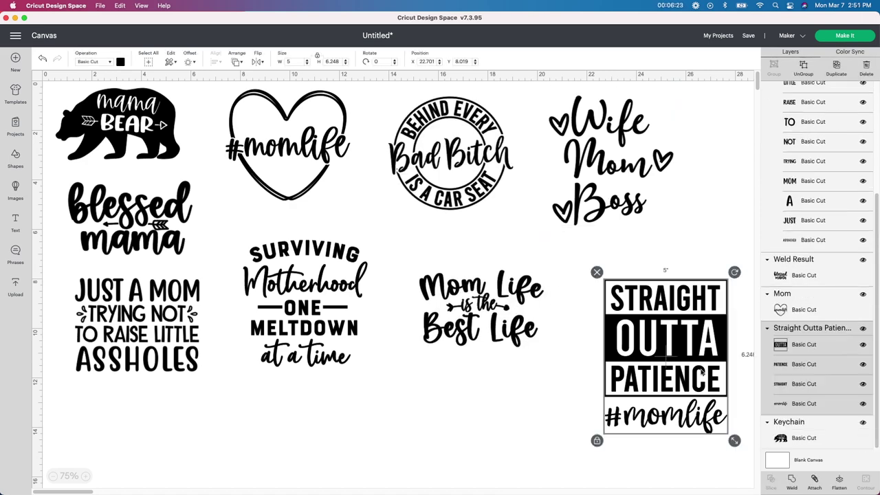
drag(665, 356, 650, 340)
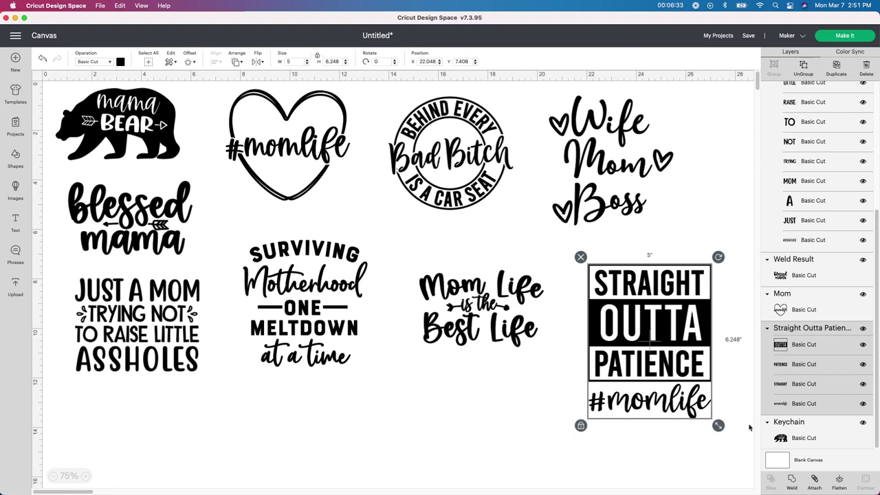
click(579, 188)
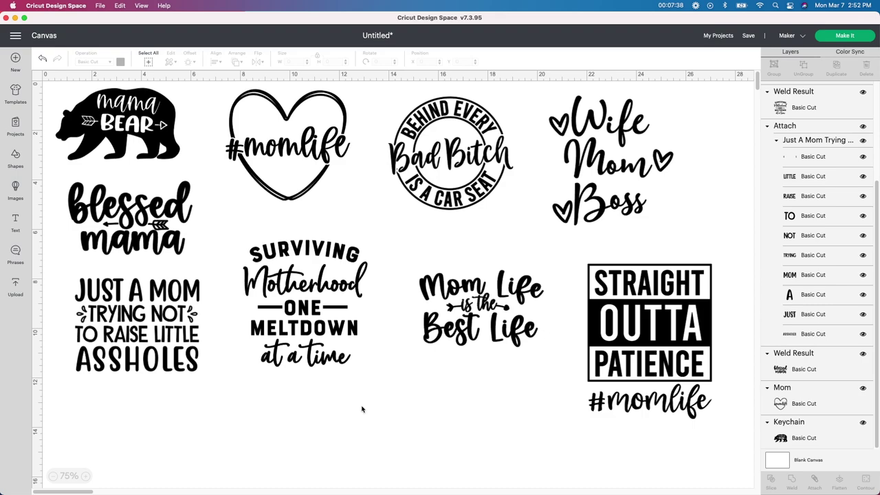
Send the project to mat preparation and space Wife Mom Boss and the circular car seat design away from their neighbours on mat 1
click(853, 35)
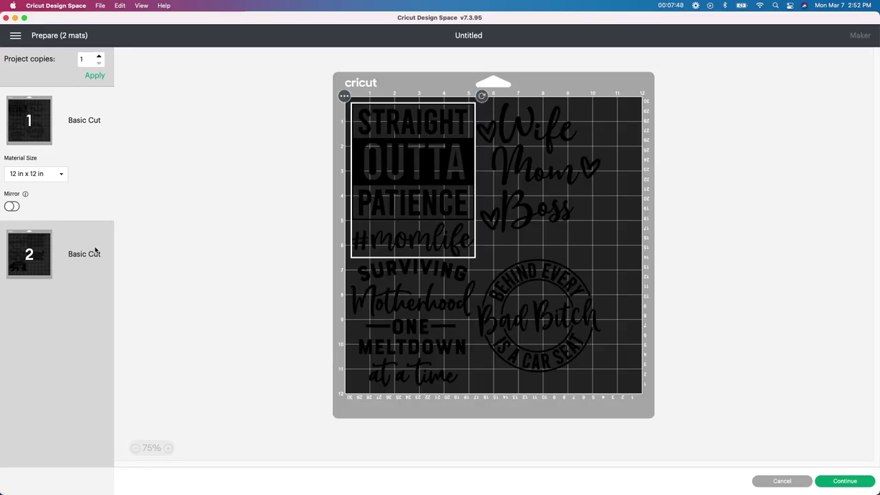
drag(517, 173, 555, 171)
drag(522, 307, 548, 318)
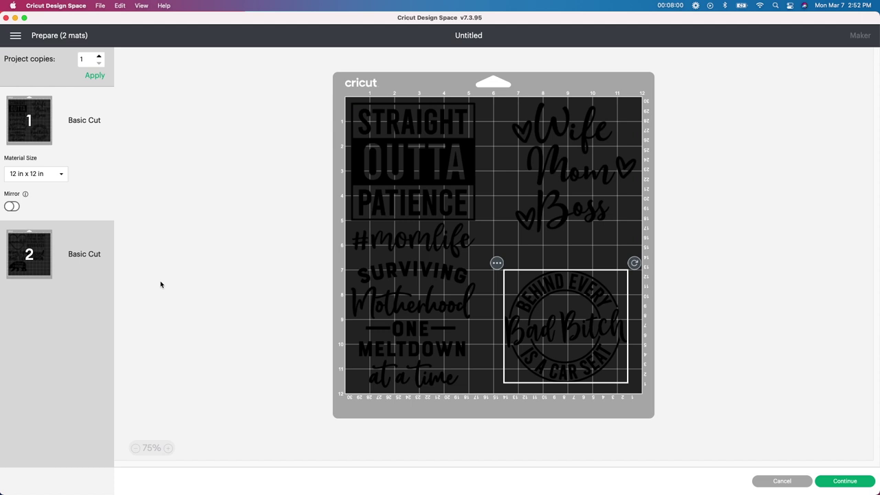
Open mat 2 and set its material size to 12 in x 24 in
click(36, 266)
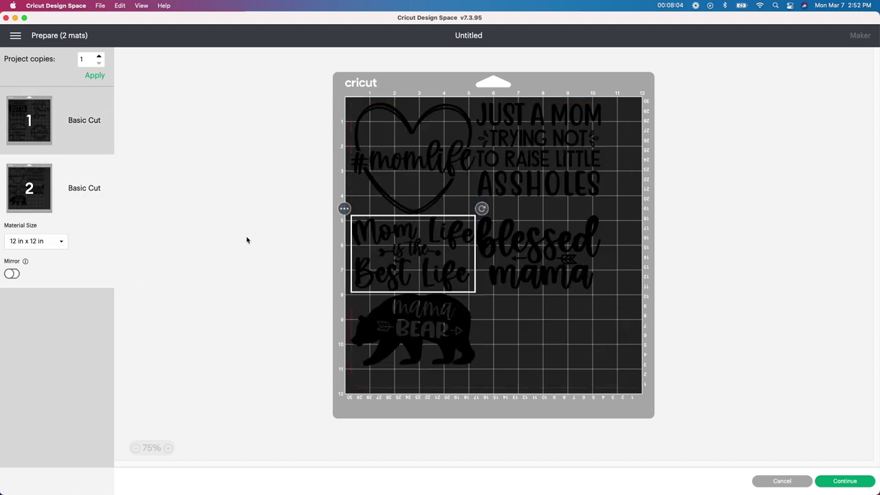
click(52, 246)
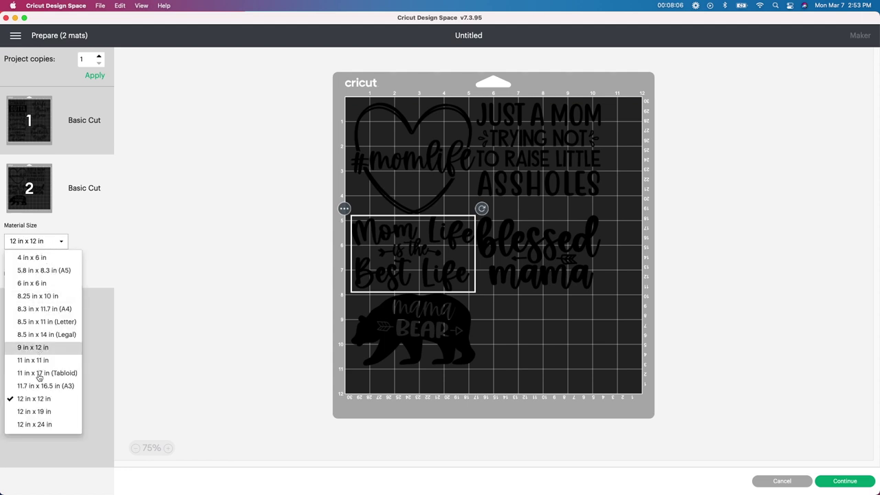
click(38, 424)
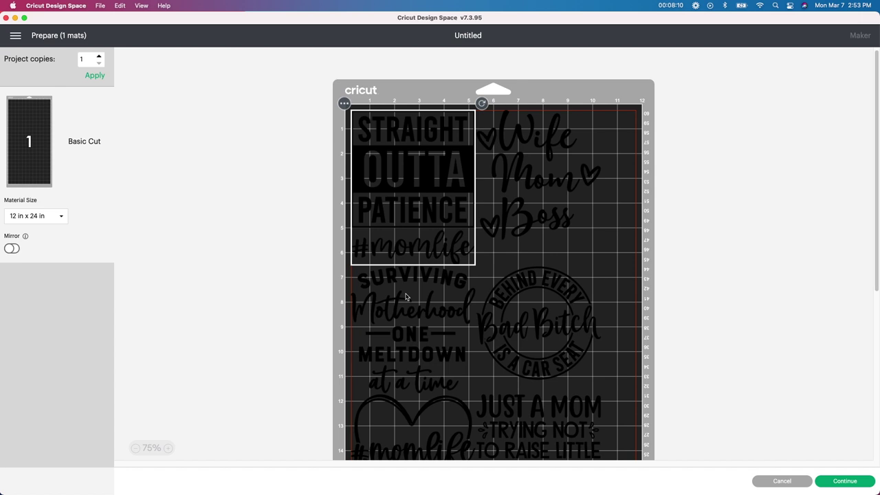
On the long mat, move Wife Mom Boss and the car seat design to the right margin and lower Surviving Motherhood below Straight Outta Patience
drag(549, 180, 595, 183)
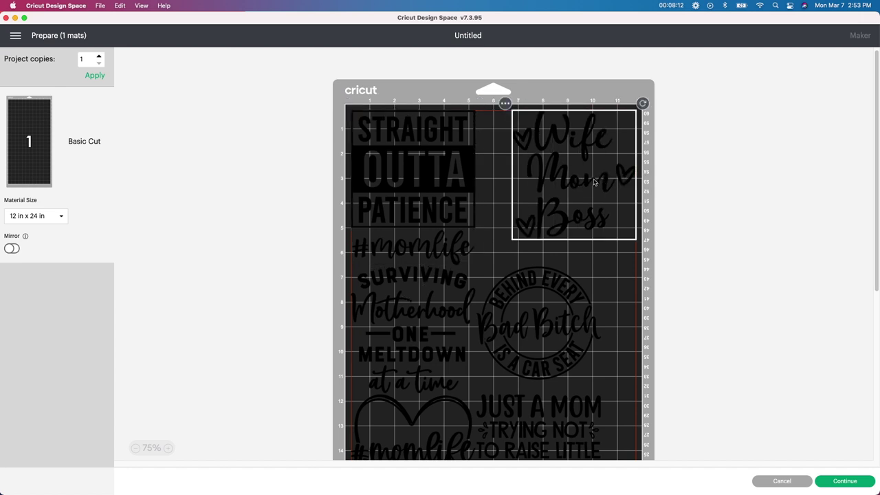
scroll(502, 289, down, 1)
click(432, 293)
drag(426, 274, 418, 293)
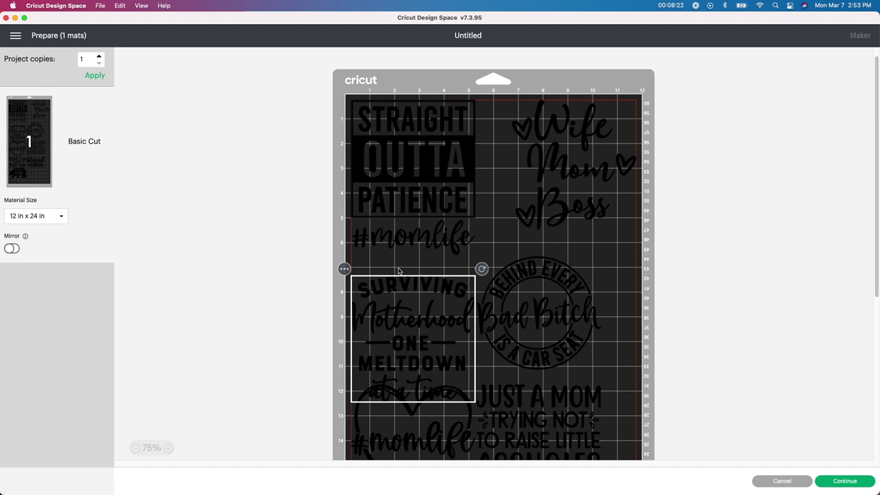
click(548, 283)
drag(548, 283, 570, 274)
drag(572, 273, 572, 270)
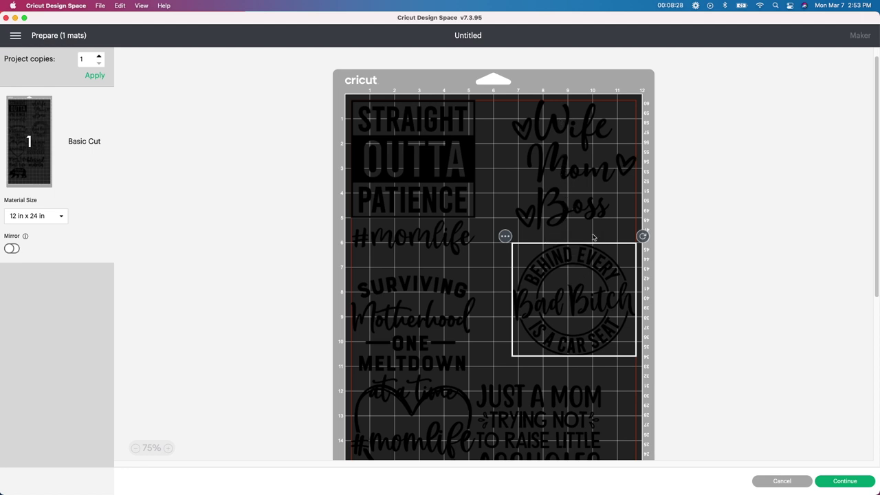
Move the Just a Mom design to the mat's right margin and lower the #momlife heart clear of Surviving Motherhood
scroll(567, 239, down, 5)
click(416, 285)
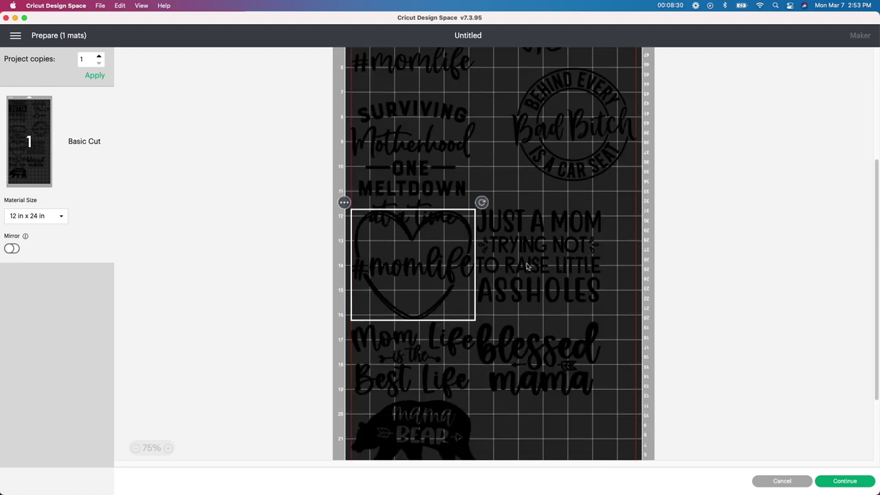
drag(528, 267, 610, 266)
click(439, 288)
drag(439, 288, 434, 310)
Move Blessed Mama and Mama Bear to the mat's right margin, with the bear at the bottom, and lower Mom Life below the heart
scroll(529, 276, down, 2)
drag(548, 323, 582, 341)
click(429, 338)
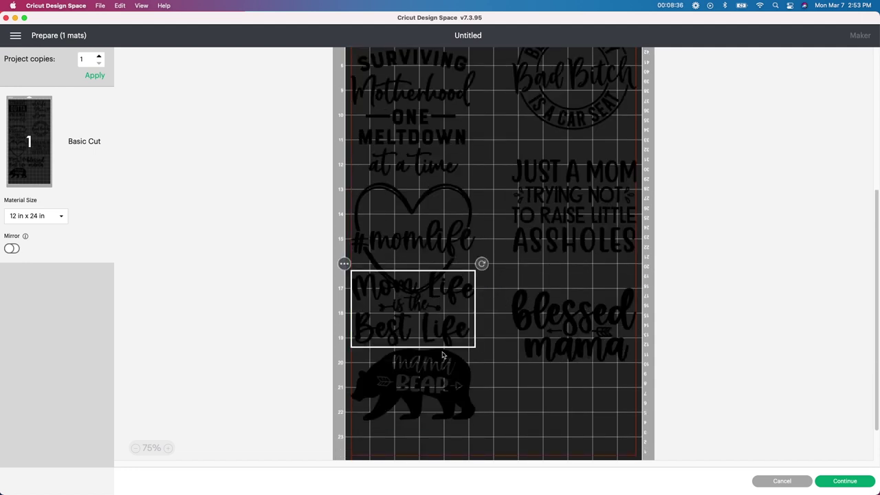
drag(440, 384, 436, 413)
drag(428, 327, 426, 353)
drag(436, 419, 598, 419)
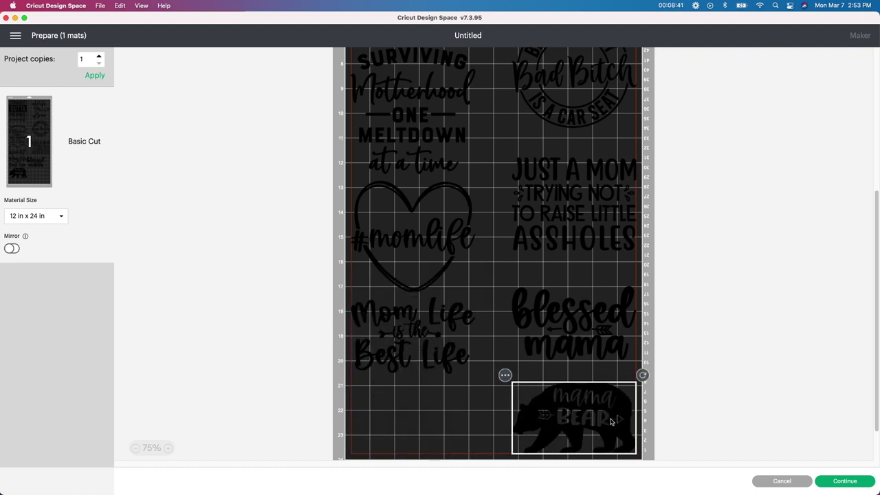
Lower the Mom Life design and the #momlife heart further to leave cutting gaps in the mat's left column
click(407, 335)
drag(409, 357, 411, 366)
click(420, 253)
drag(420, 253, 420, 261)
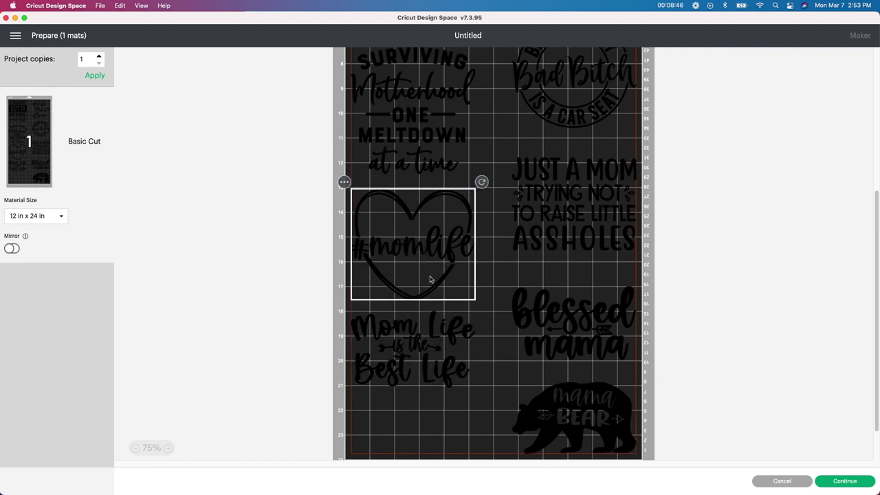
drag(406, 339, 390, 363)
mouse_move(389, 230)
mouse_down()
mouse_move(385, 243)
mouse_move(384, 230)
mouse_up()
click(384, 230)
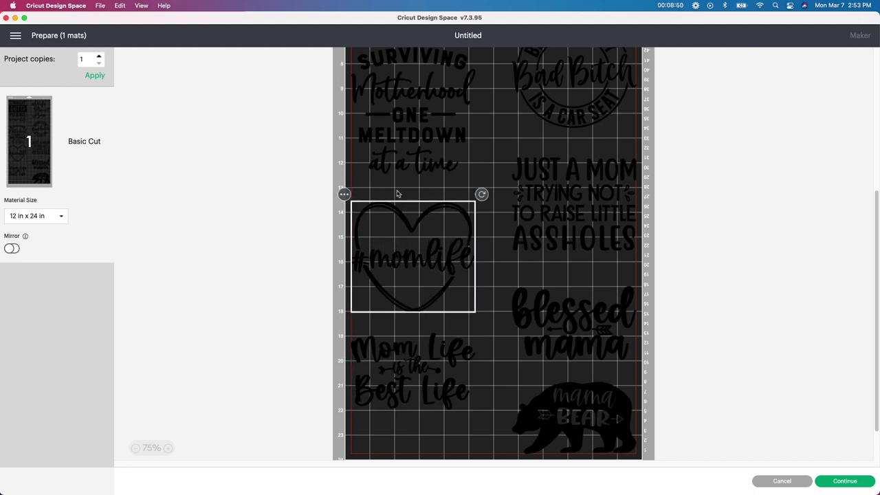
Check the spacing along the whole mat and raise Blessed Mama slightly between Just a Mom and Mama Bear
scroll(418, 195, up, 10)
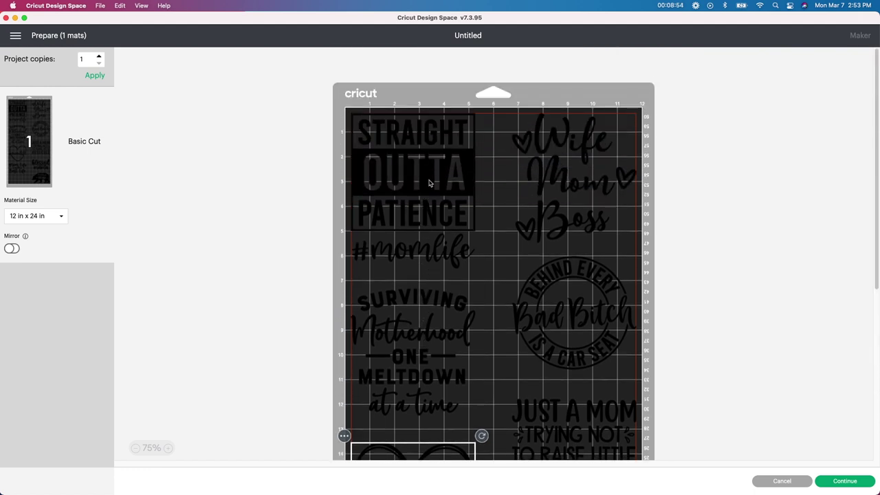
scroll(526, 202, down, 5)
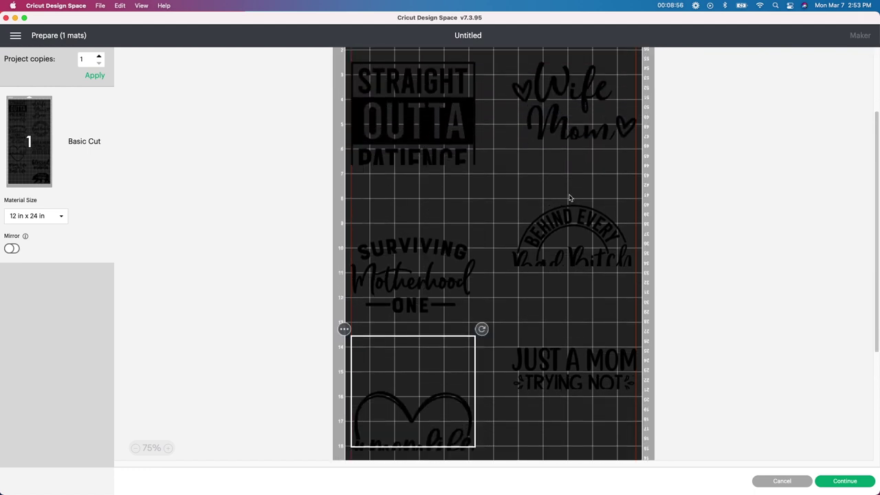
scroll(581, 214, down, 8)
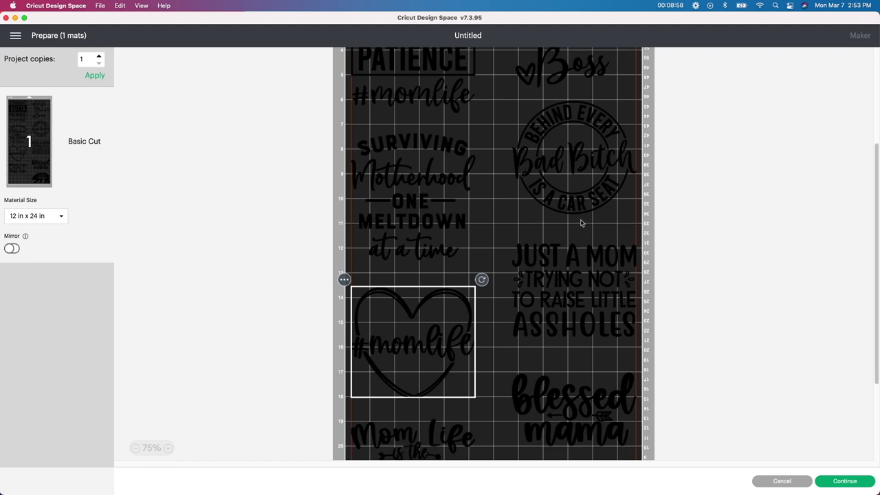
click(590, 295)
drag(589, 295, 589, 290)
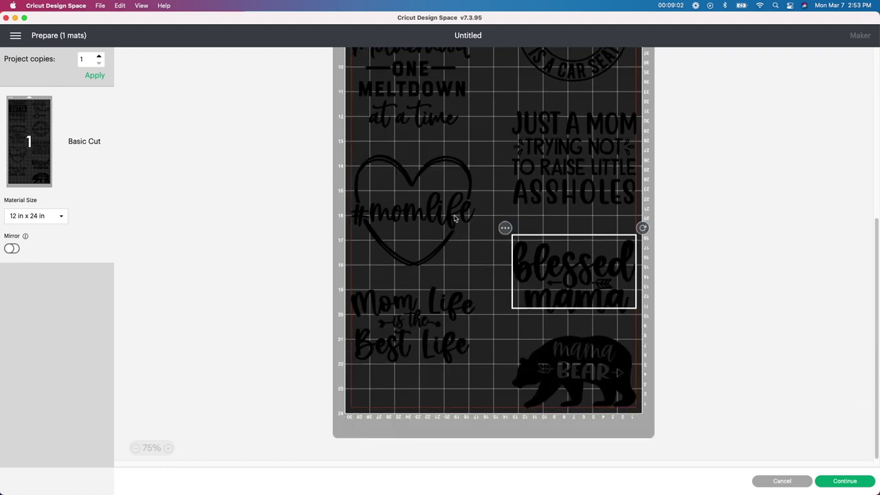
Continue to the cutting setup and set the base material to Washi Sheet
click(832, 482)
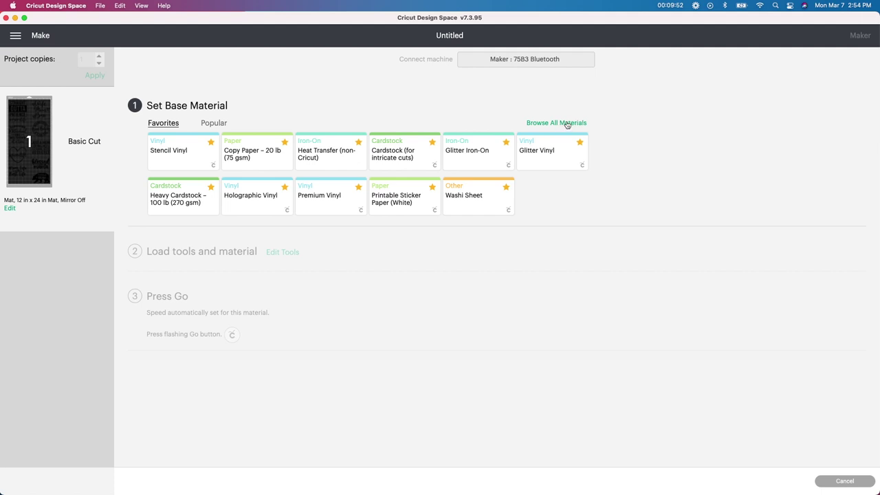
click(486, 201)
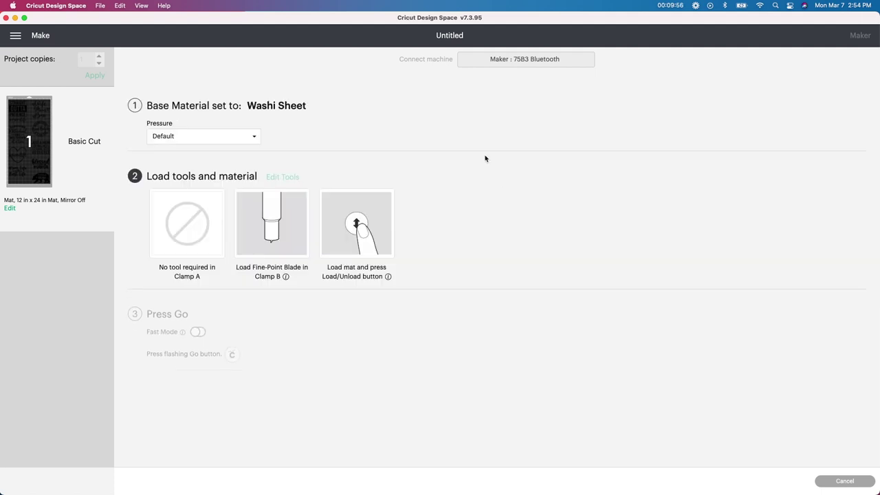